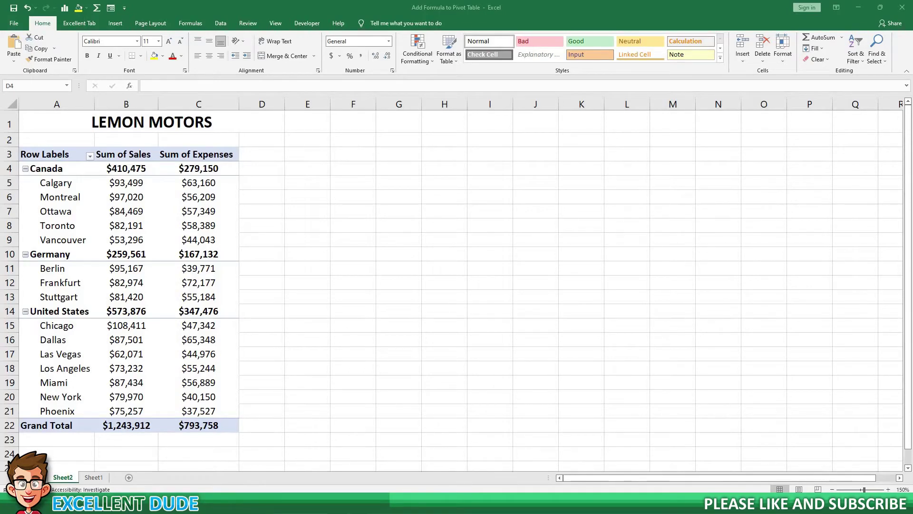
Step: Switch to Excel and look over the pivot table's Sales and Expenses headers and city labels
key(alt+Tab)
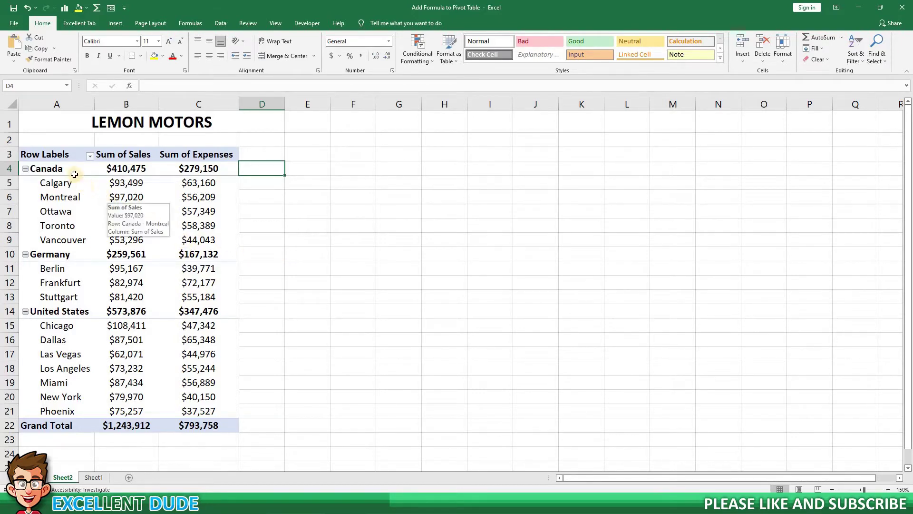
click(121, 156)
click(184, 153)
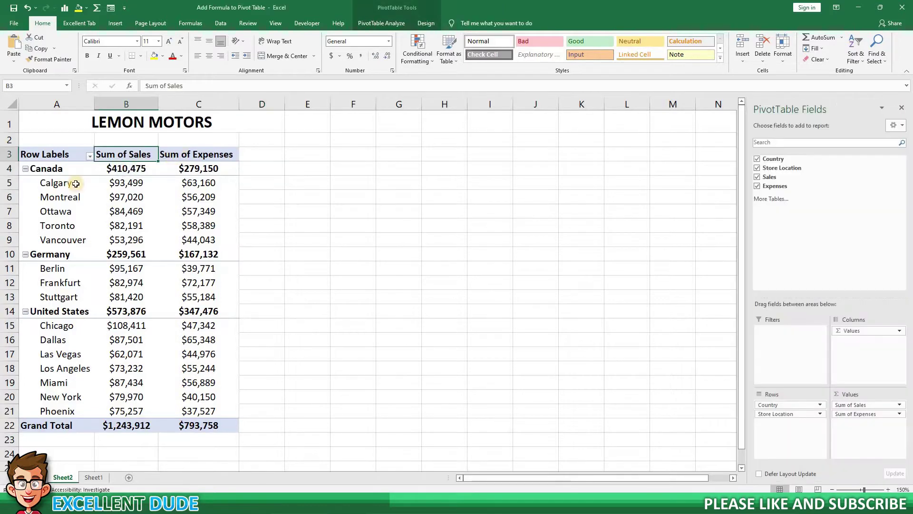
click(46, 183)
click(62, 290)
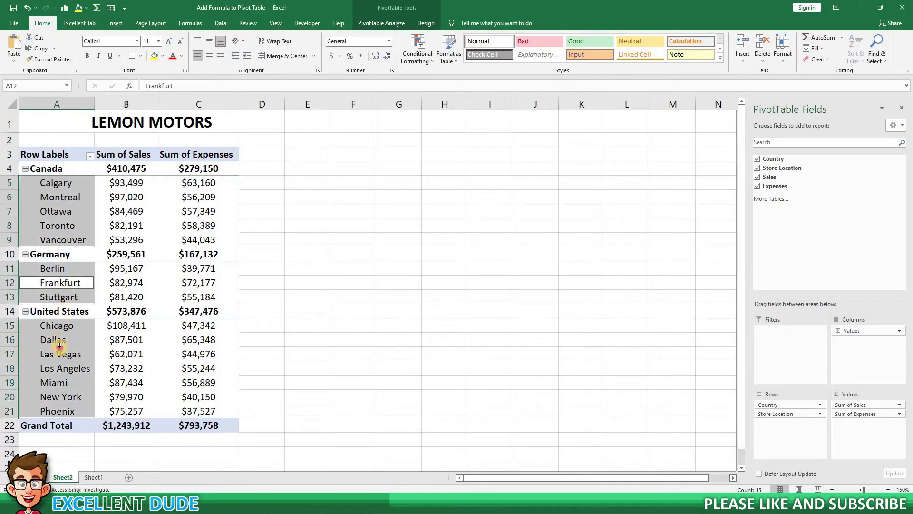
click(57, 347)
click(264, 257)
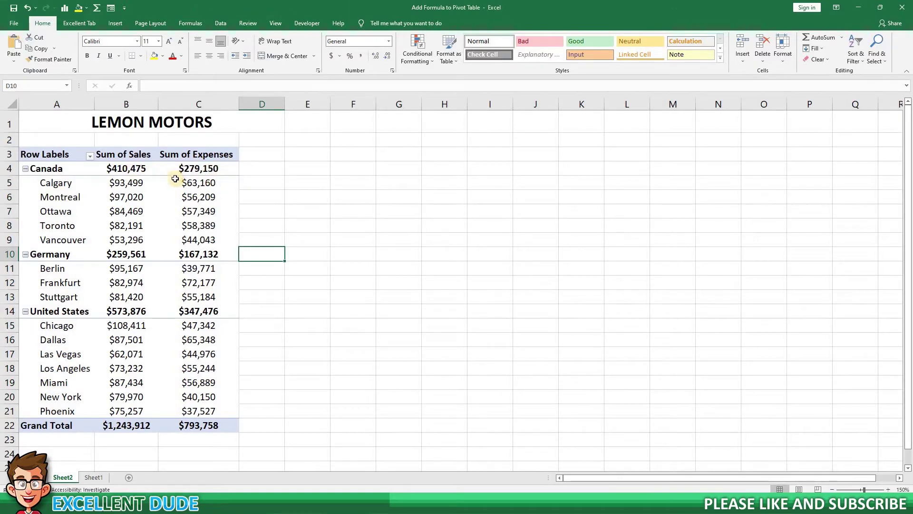
mouse_move(175, 179)
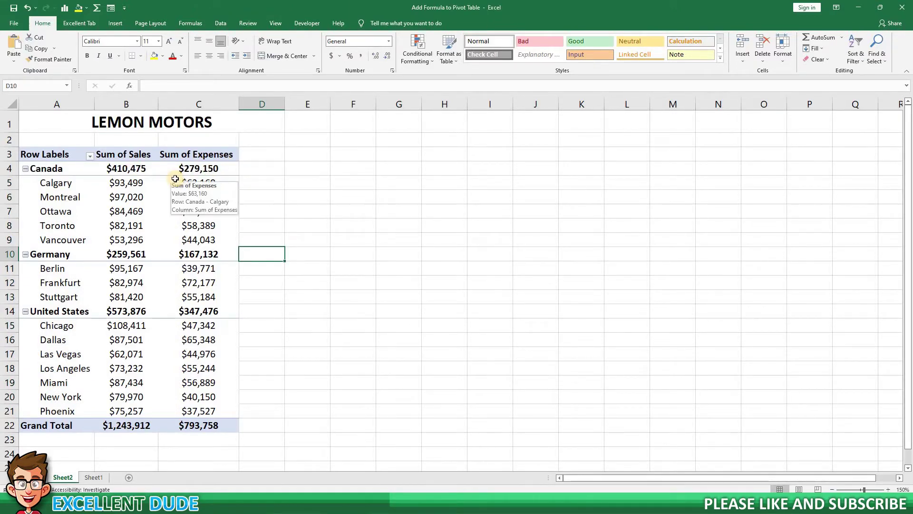
Step: Enter =B4-C4 in D4, widen column D, and fill it down to the Grand Total row
click(265, 169)
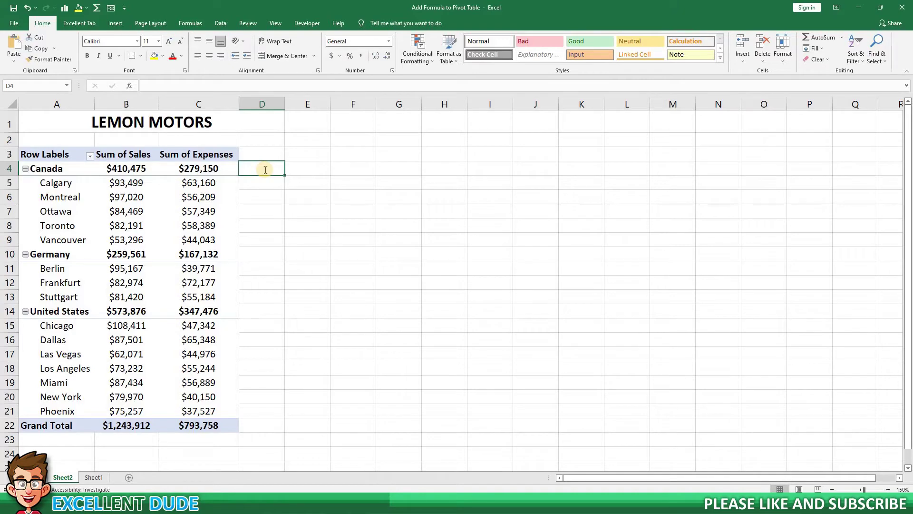
text(=)
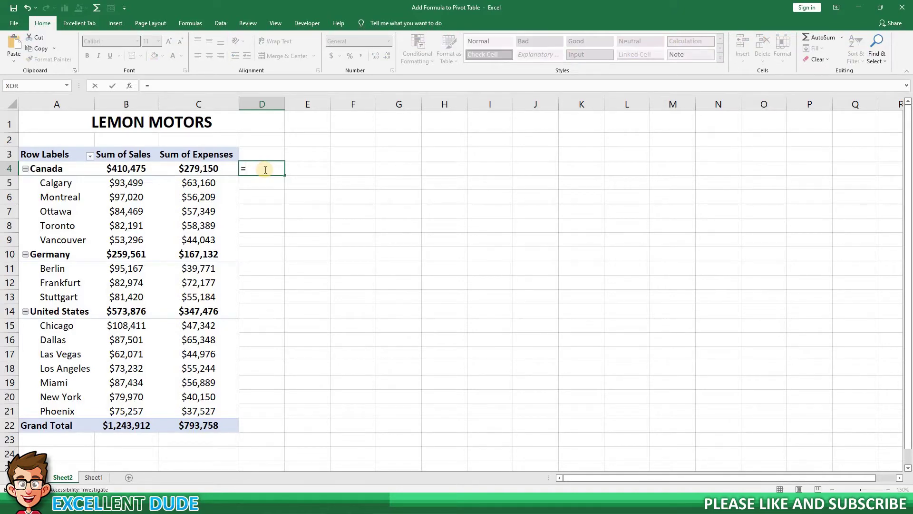
text(b4-c4)
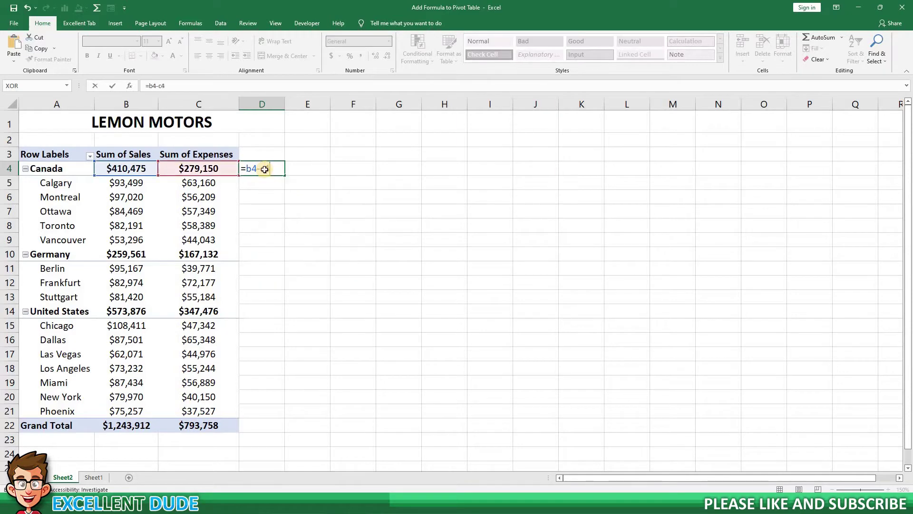
key(Return)
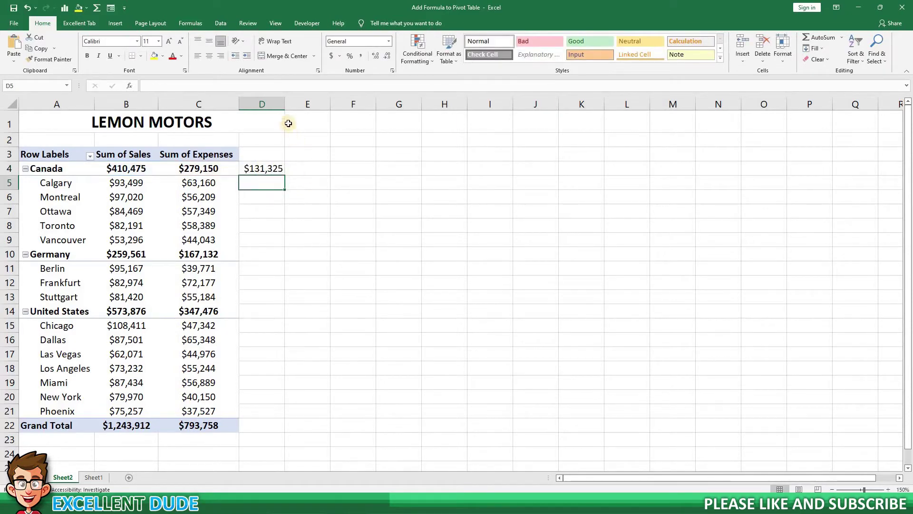
drag(285, 104, 293, 104)
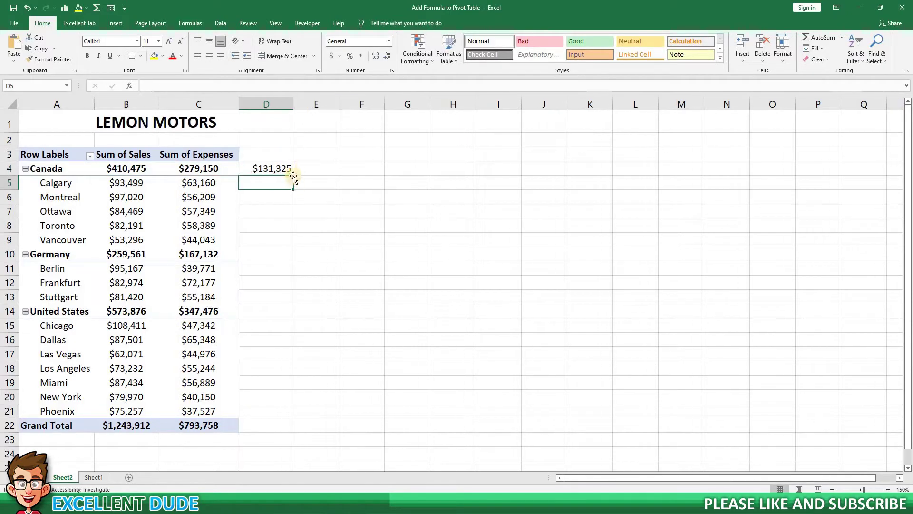
click(288, 170)
drag(293, 176, 273, 430)
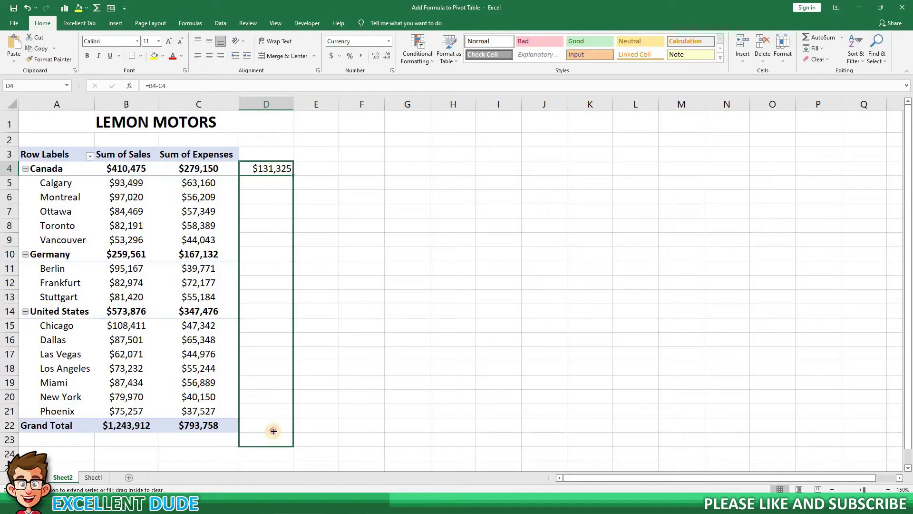
click(342, 340)
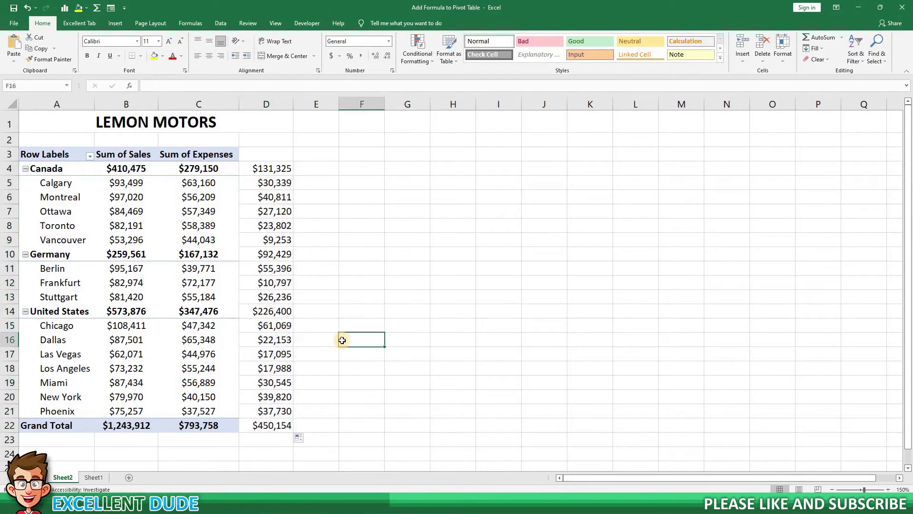
click(26, 311)
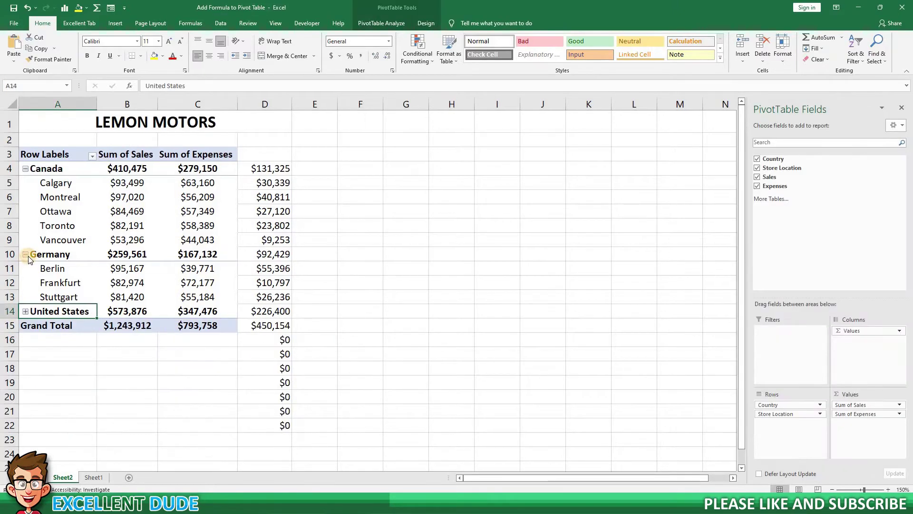
click(26, 254)
click(26, 169)
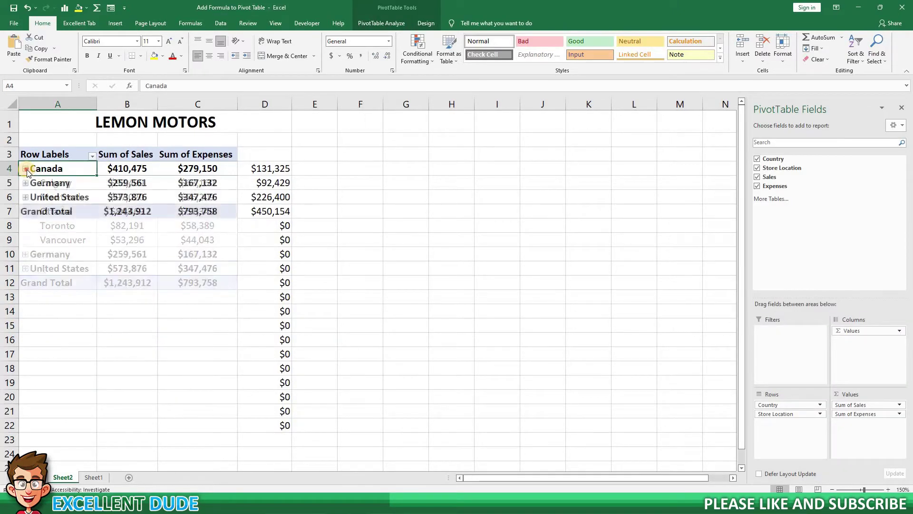
key(ctrl+z)
click(26, 255)
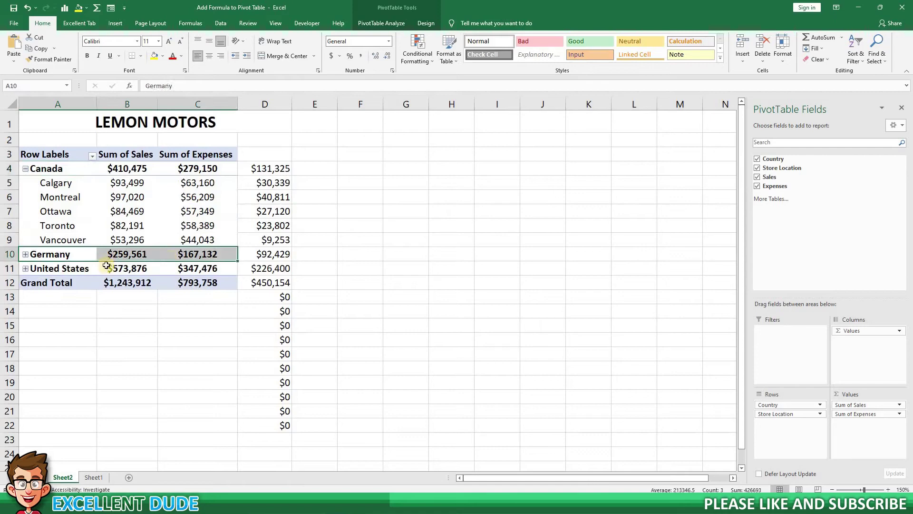
click(265, 299)
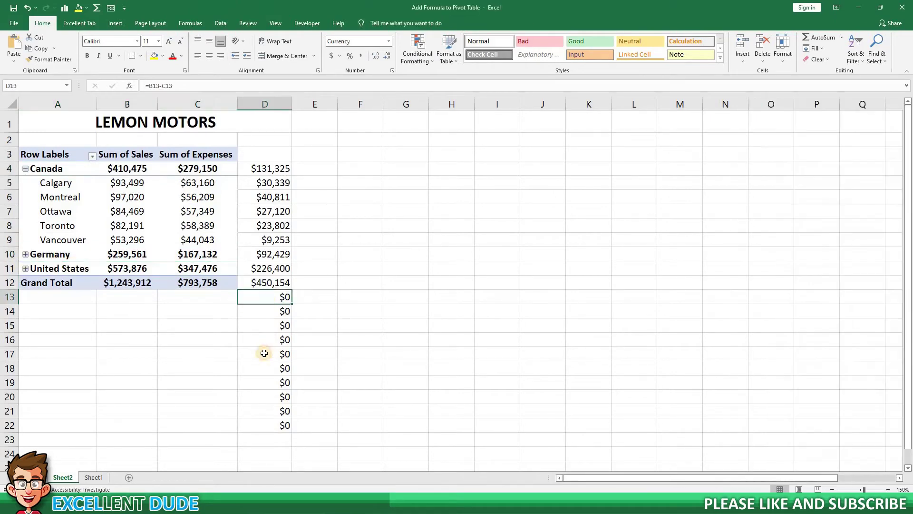
click(265, 354)
click(265, 371)
click(266, 397)
key(Down)
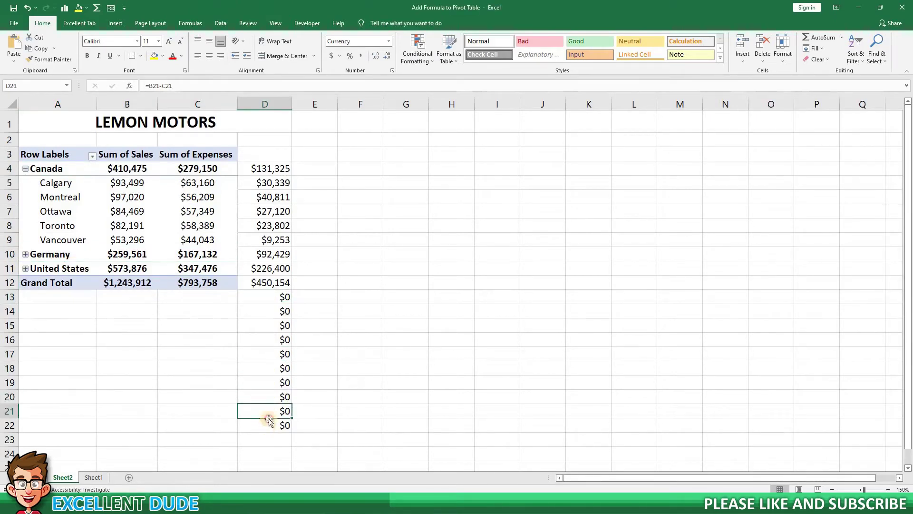
key(Down)
key(Up)
key(Up)
key(Up)
key(Up)
key(Up)
key(Up)
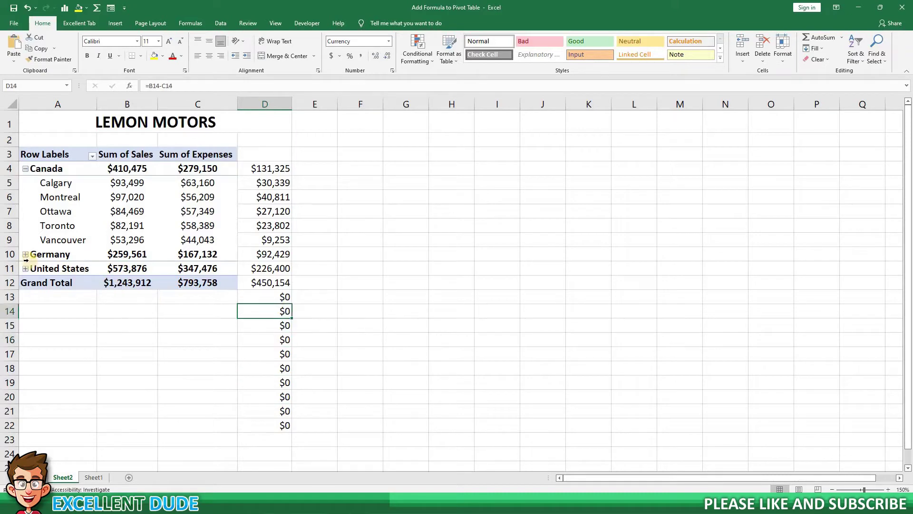
click(26, 254)
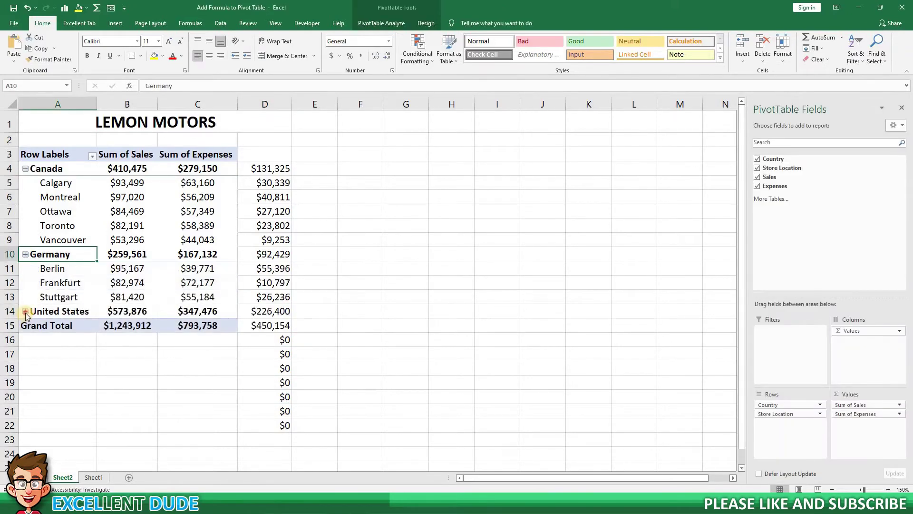
click(25, 312)
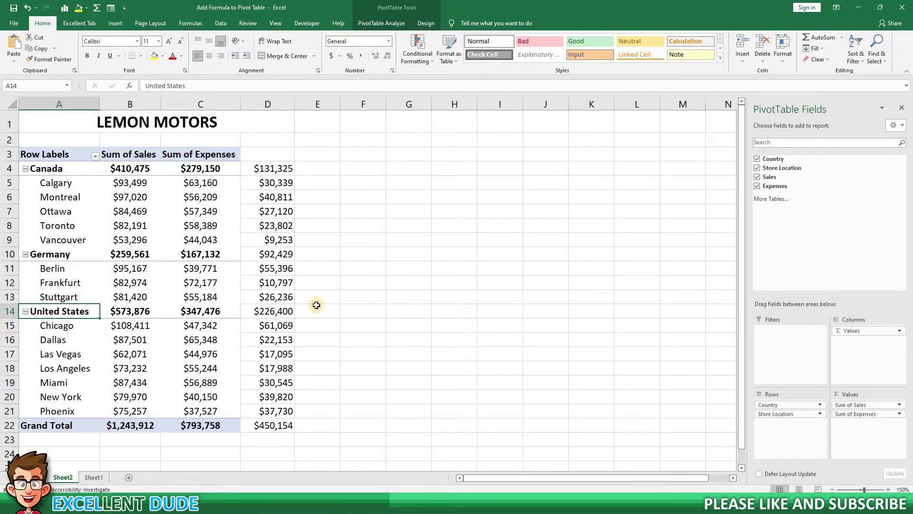
click(315, 307)
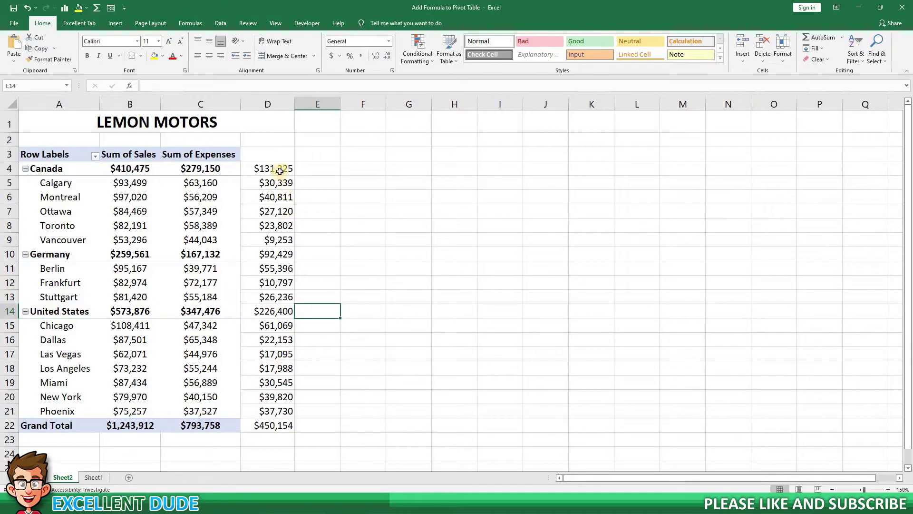
Step: Delete the manual profit formulas in D4:D22
drag(285, 167, 285, 425)
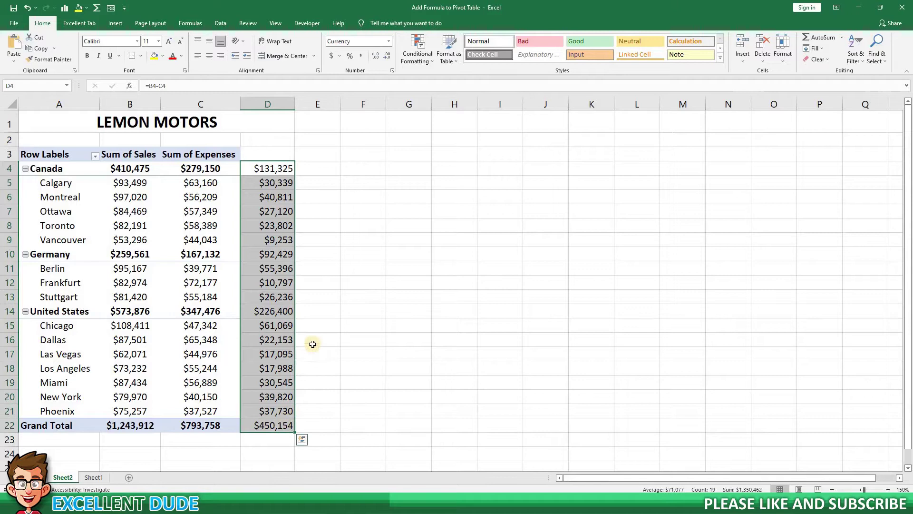
key(Delete)
click(297, 254)
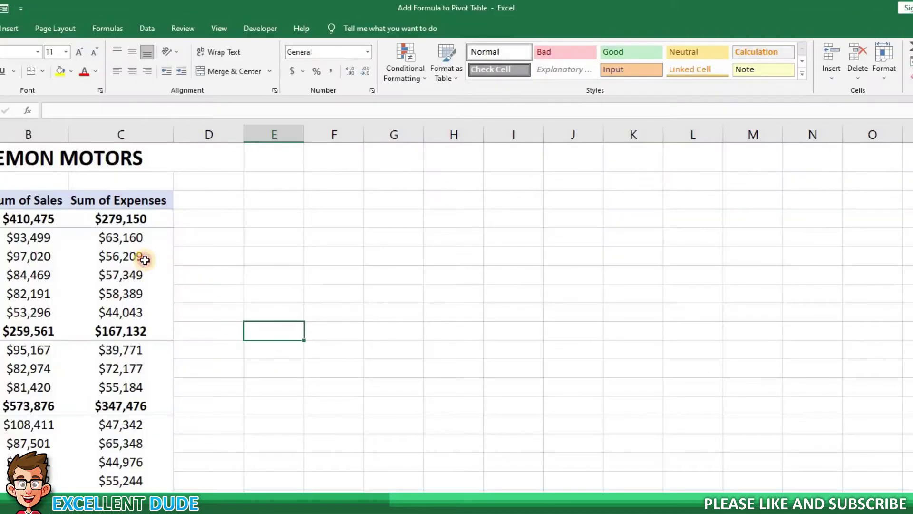
Step: From a pivot cell, open PivotTable Analyze > Fields, Items & Sets
click(230, 200)
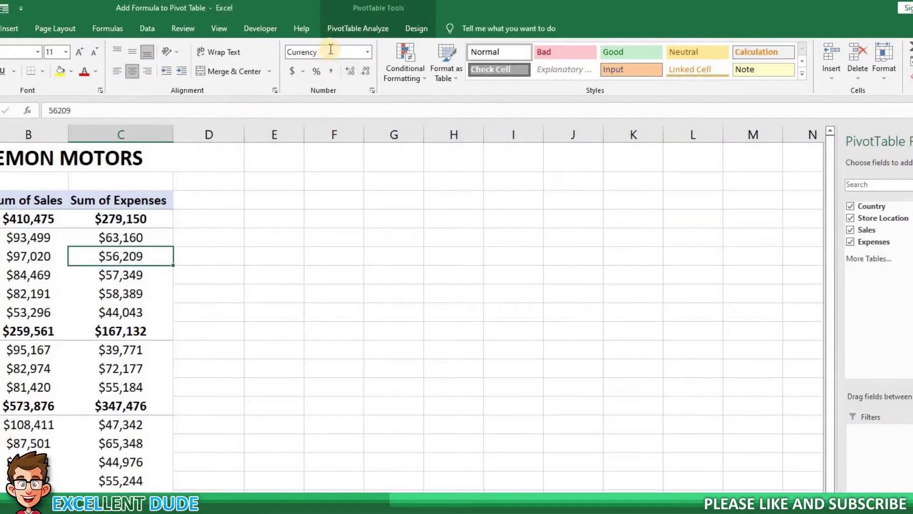
click(361, 29)
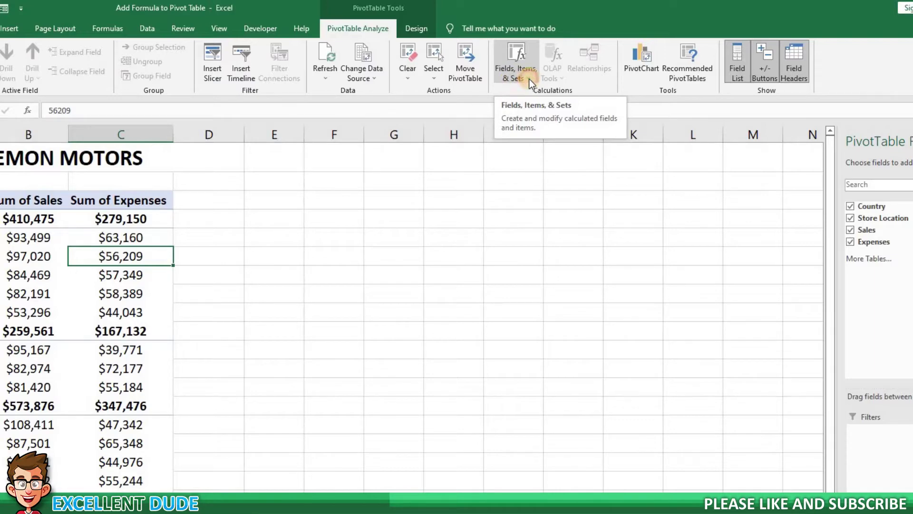
click(529, 78)
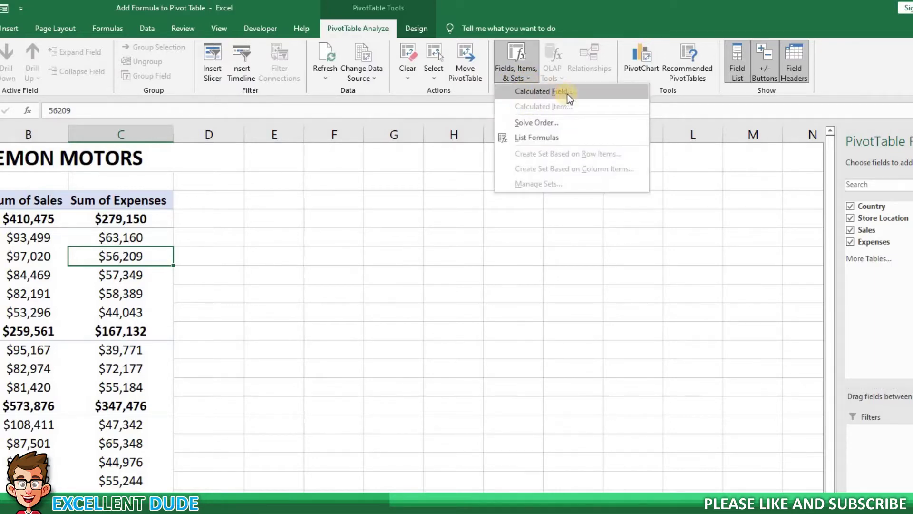
Step: Define a calculated field named Profits with the formula = Sales- Expenses
click(535, 95)
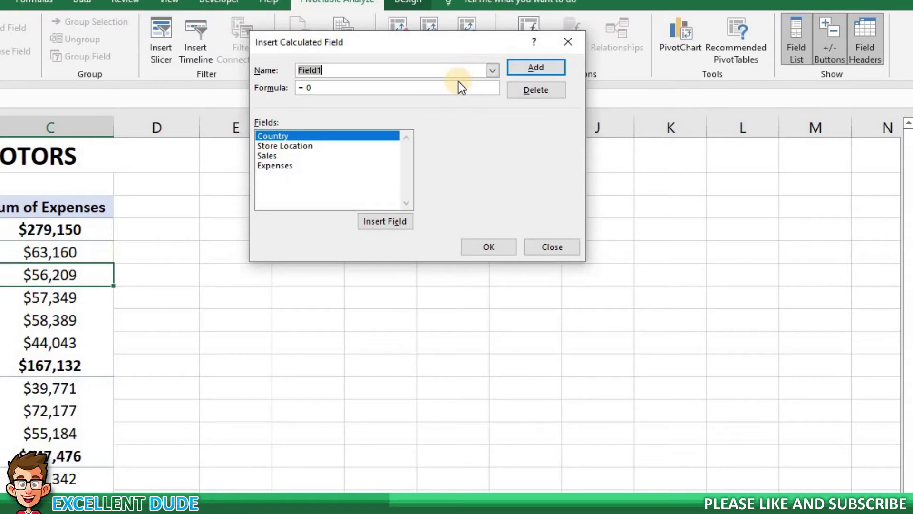
text(Profits)
click(357, 91)
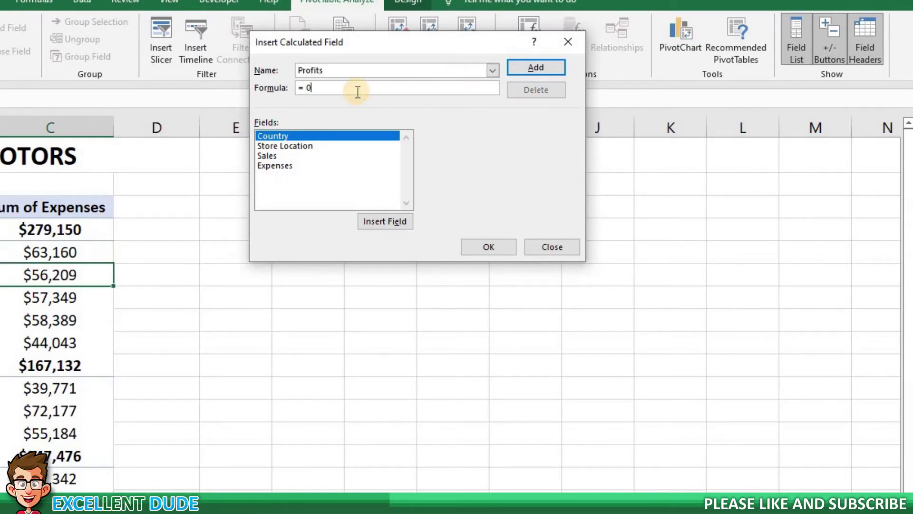
click(314, 88)
key(BackSpace)
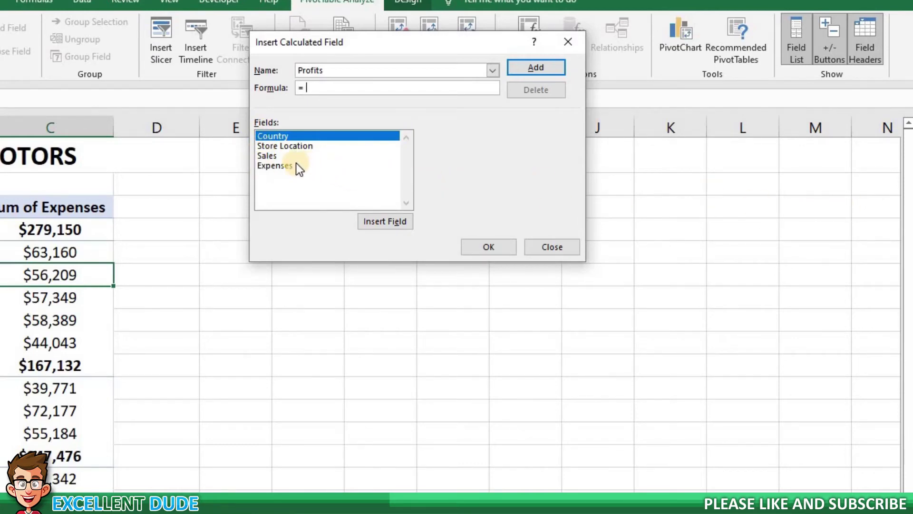
click(269, 157)
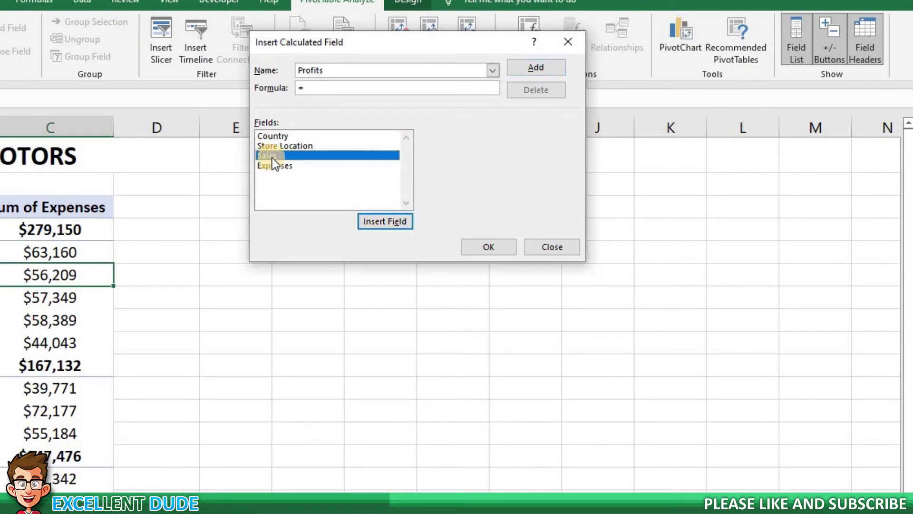
click(384, 226)
click(313, 94)
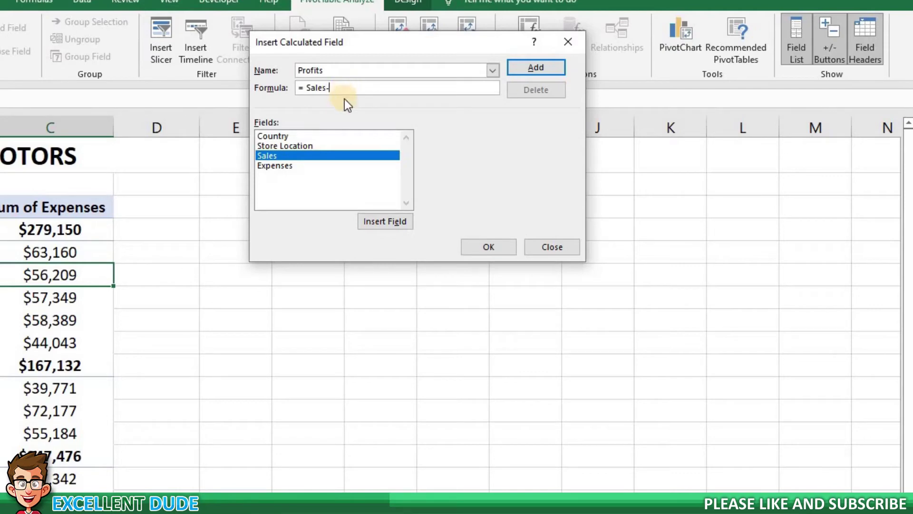
click(292, 166)
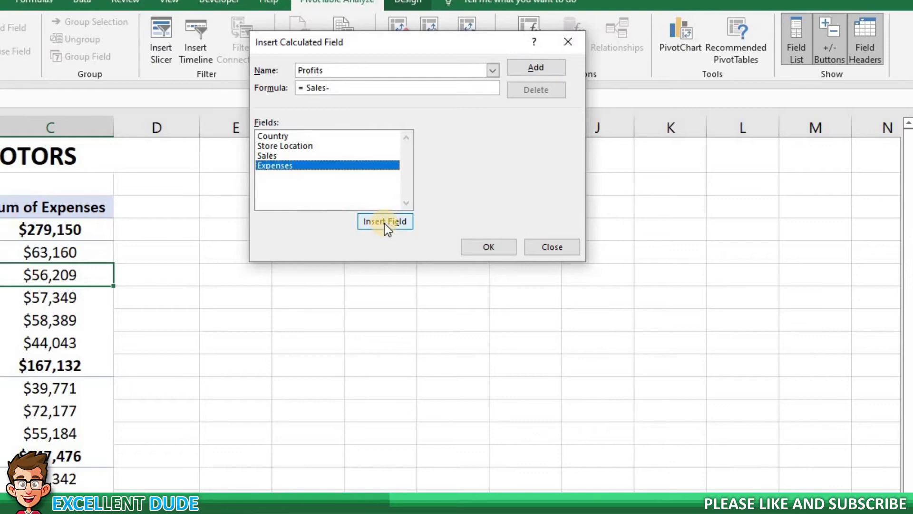
click(388, 222)
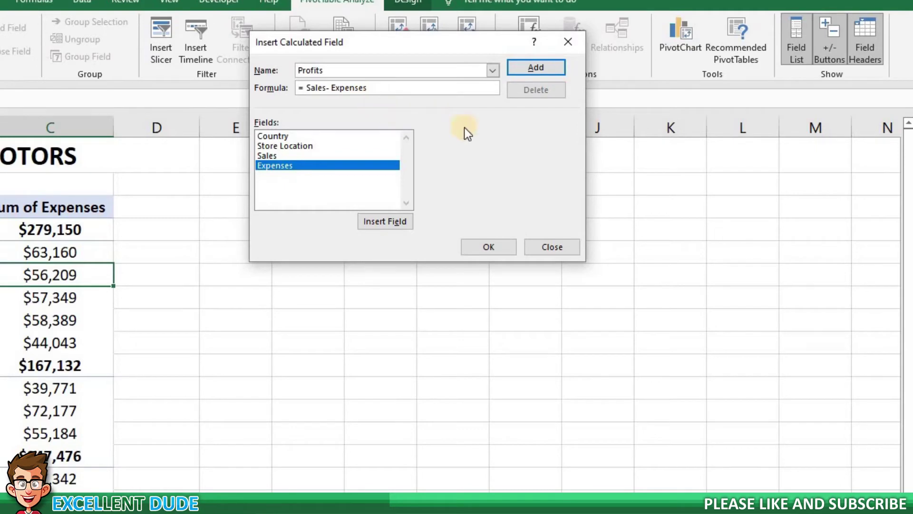
click(492, 244)
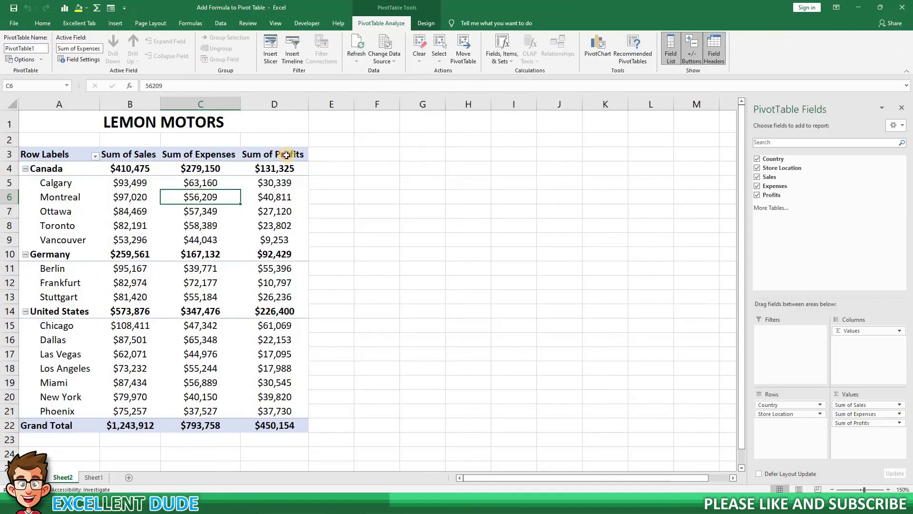
click(157, 207)
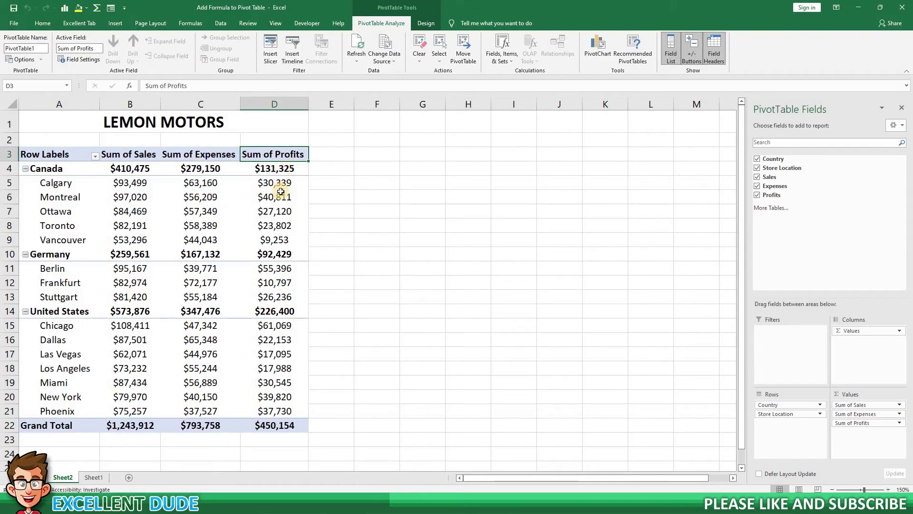
key(Down)
key(Down)
key(Down)
click(262, 229)
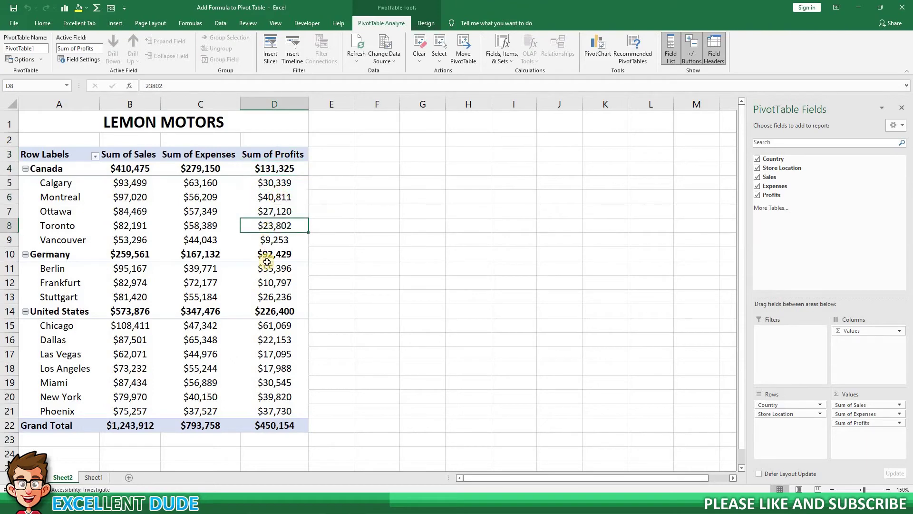
click(266, 285)
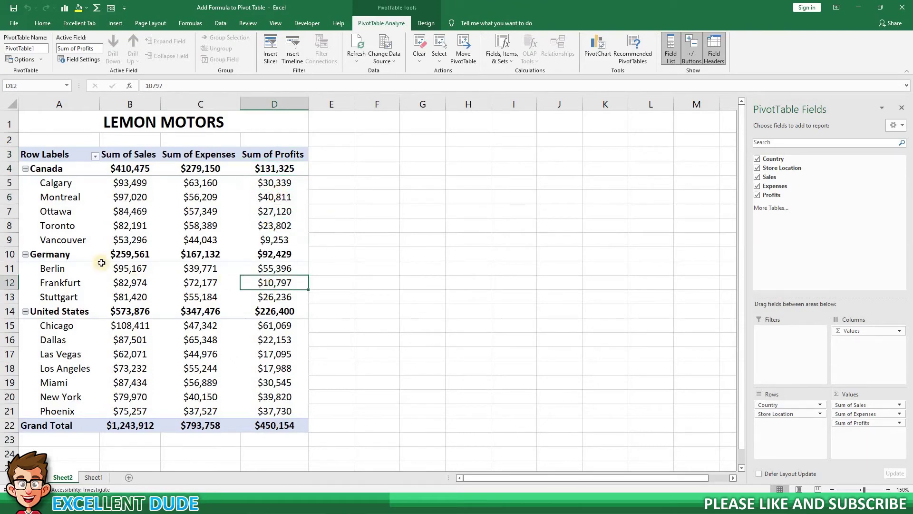
click(25, 254)
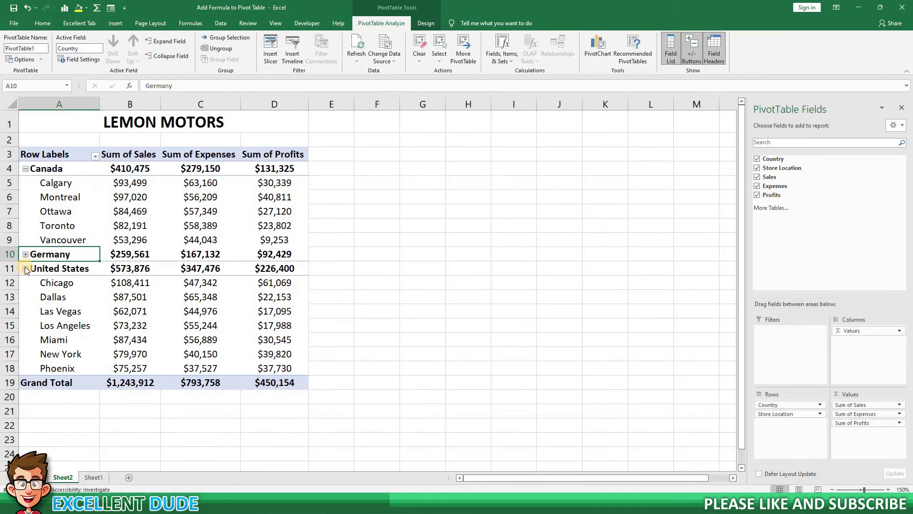
click(26, 269)
click(26, 170)
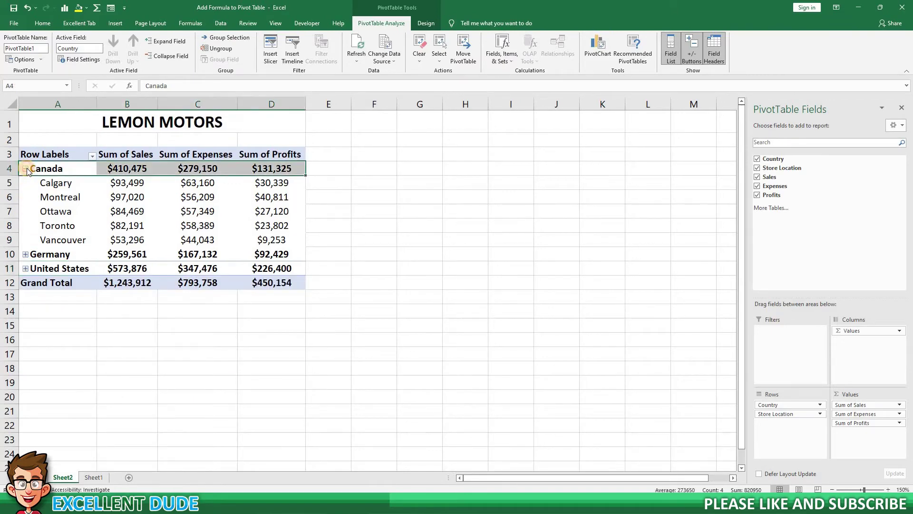
click(25, 169)
click(25, 168)
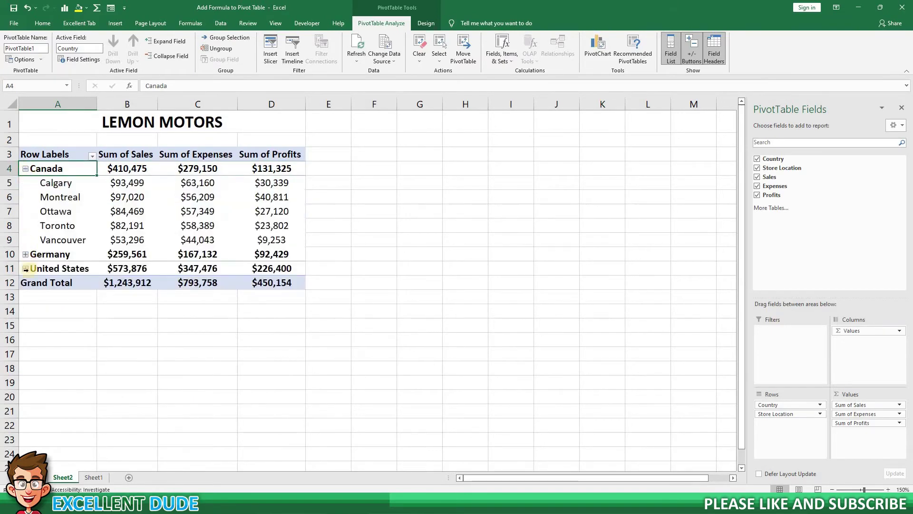
click(25, 254)
click(26, 311)
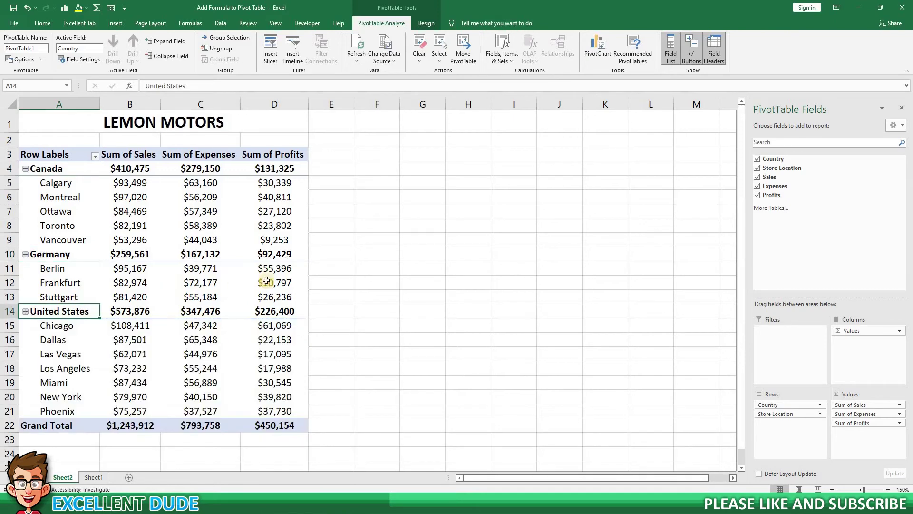
click(332, 248)
Step: Select the pivot's Sales, Expenses and Profits headers, ending on Sum of Profits
click(284, 209)
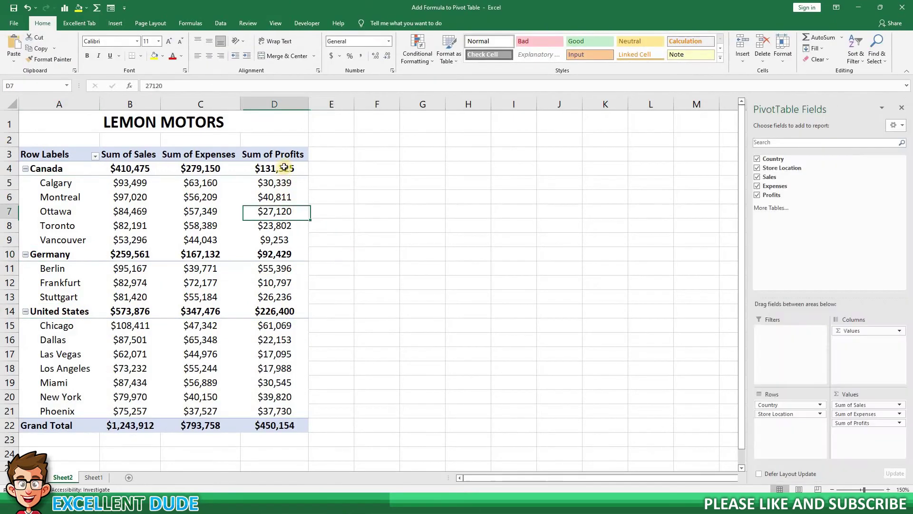
click(245, 154)
click(170, 154)
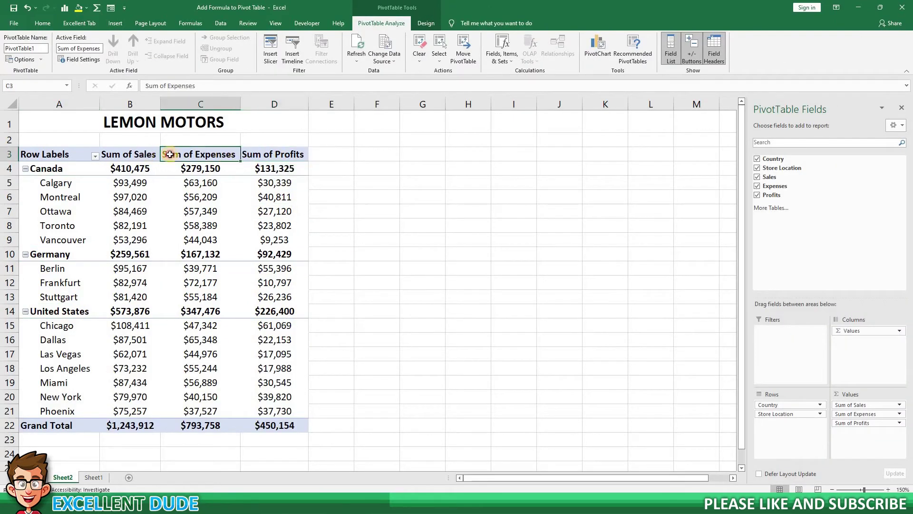
click(275, 155)
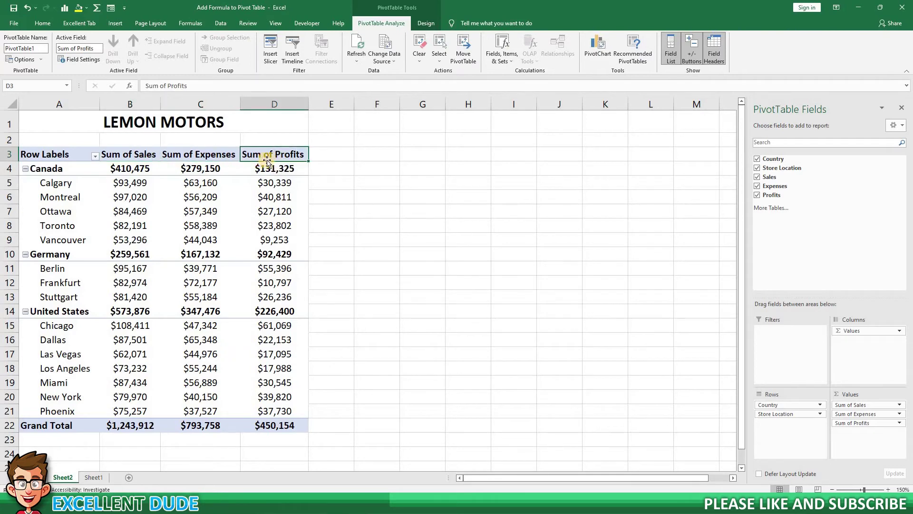
click(203, 156)
click(136, 154)
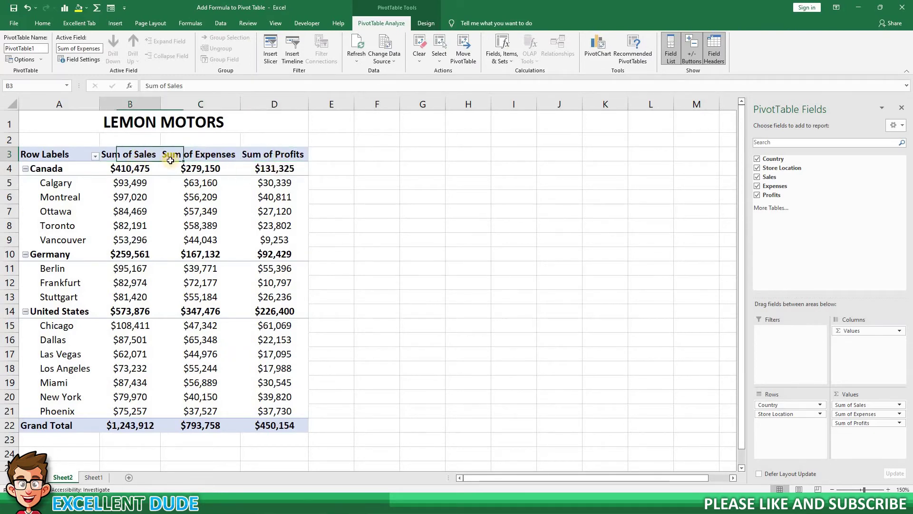
click(263, 156)
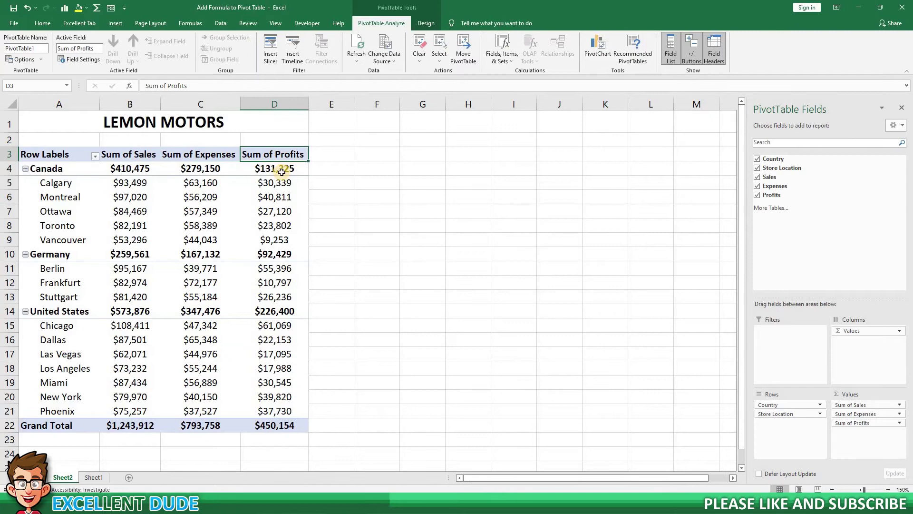
mouse_move(281, 173)
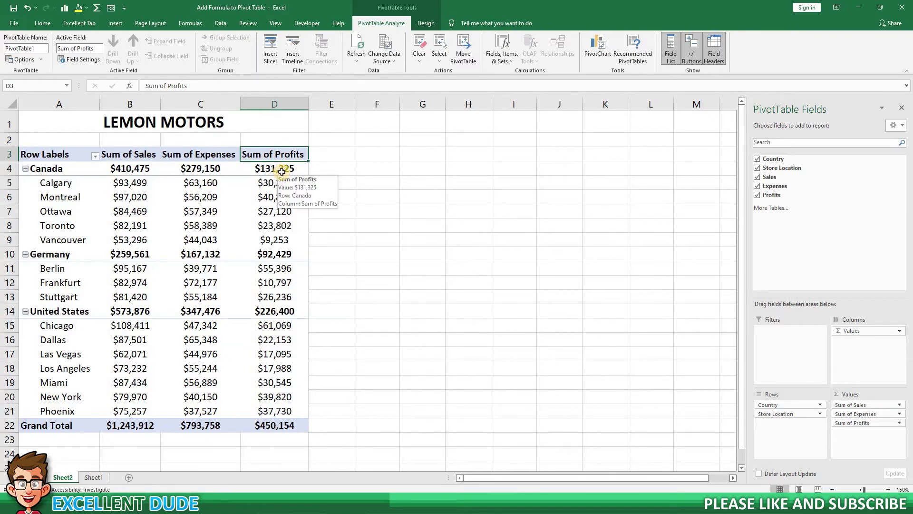
Step: Remove 'Sum of ' from the header to make it Profits, then dismiss the name-exists warning
drag(169, 86, 146, 86)
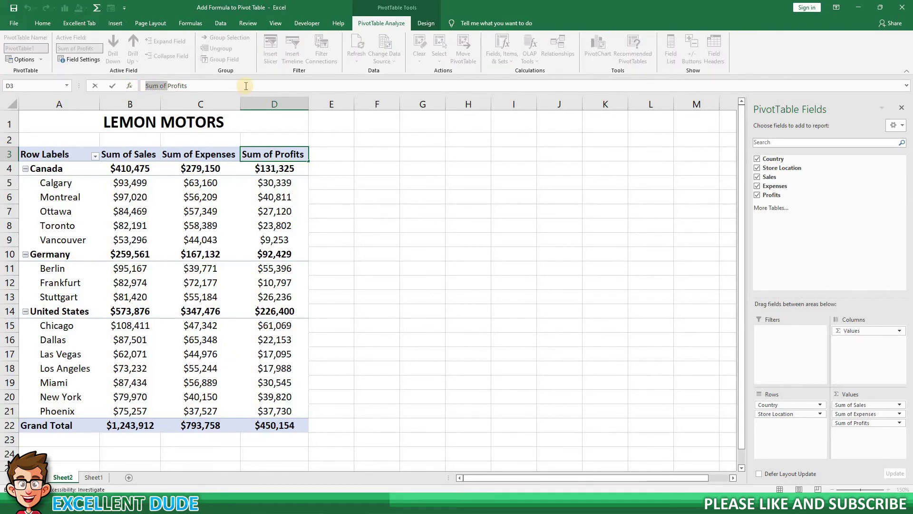
key(BackSpace)
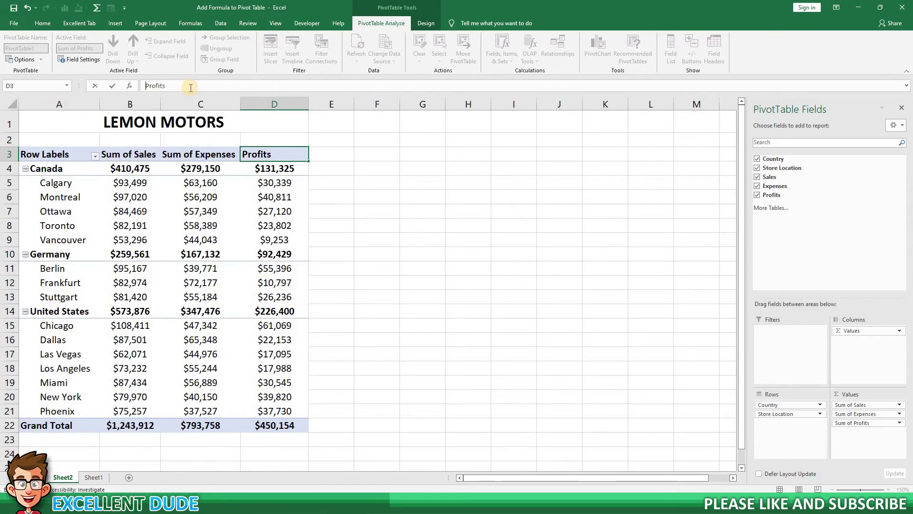
key(Return)
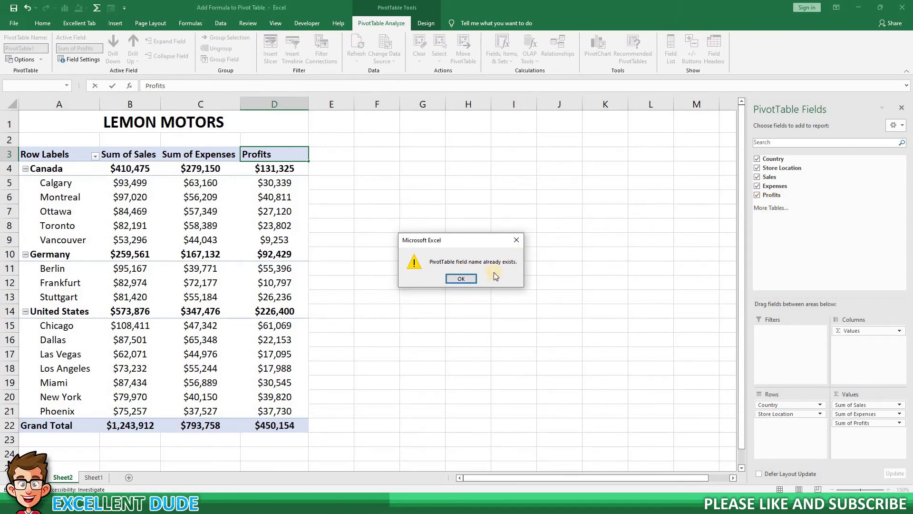
click(464, 278)
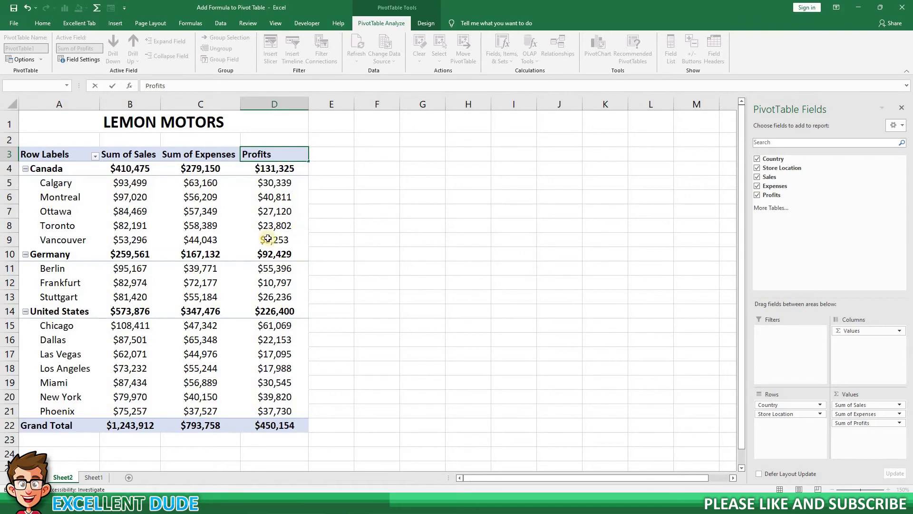
Step: Cancel the rejected edit and rename the D3 header to Profit, then to Profits
key(Escape)
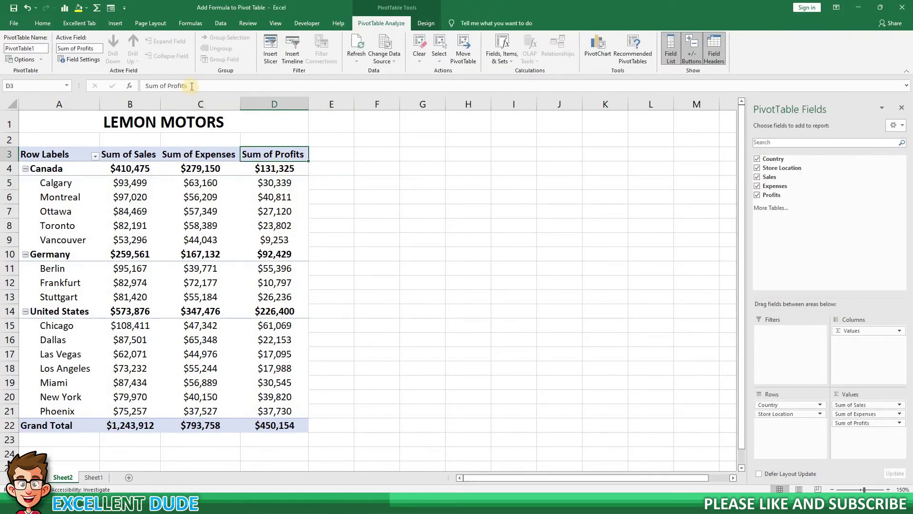
drag(188, 87, 127, 86)
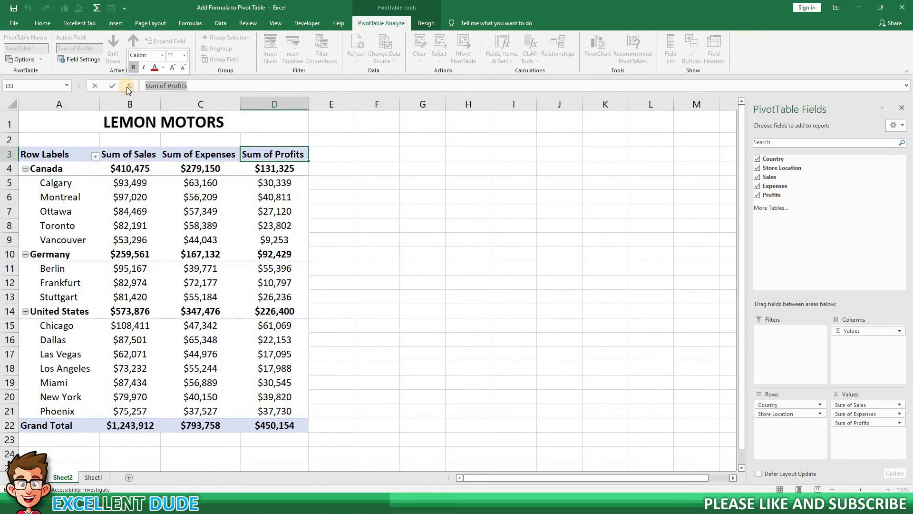
text(Profit)
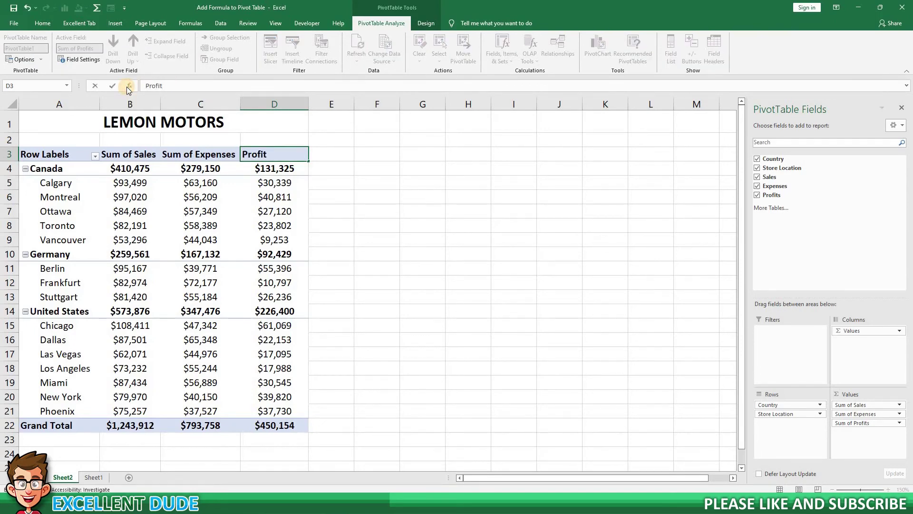
key(Return)
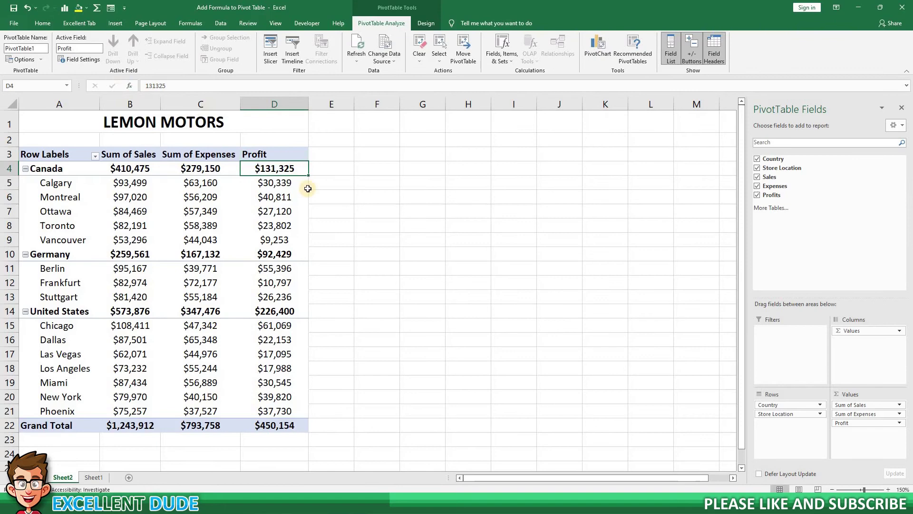
click(273, 154)
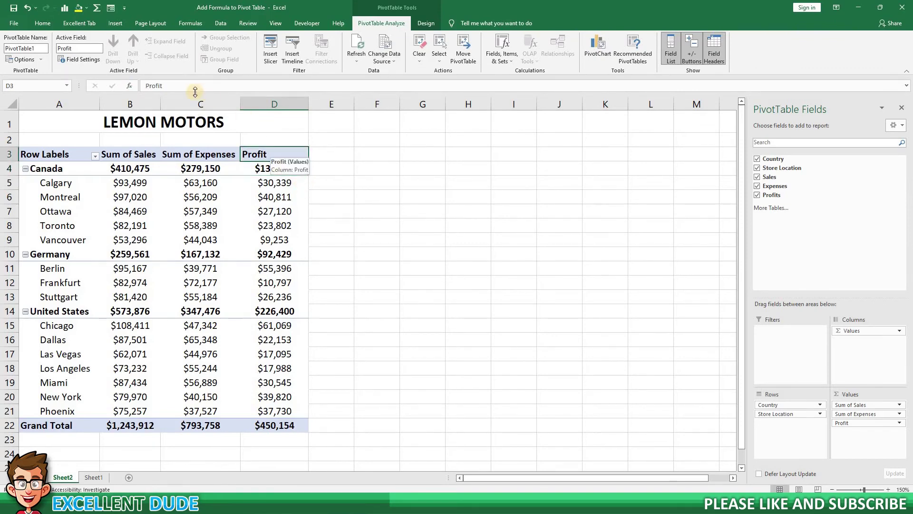
click(186, 86)
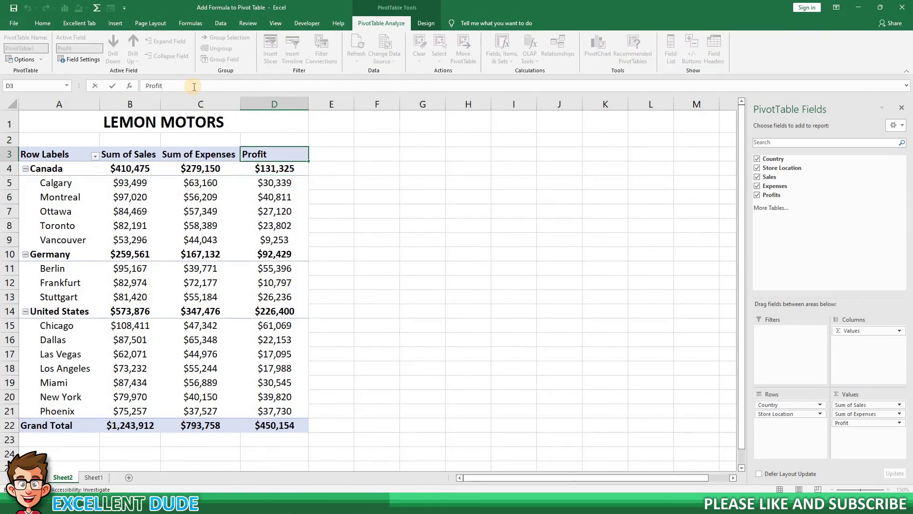
text(s)
key(Return)
Step: Reselect the pivot table at the Profits header to show its field list again
click(312, 198)
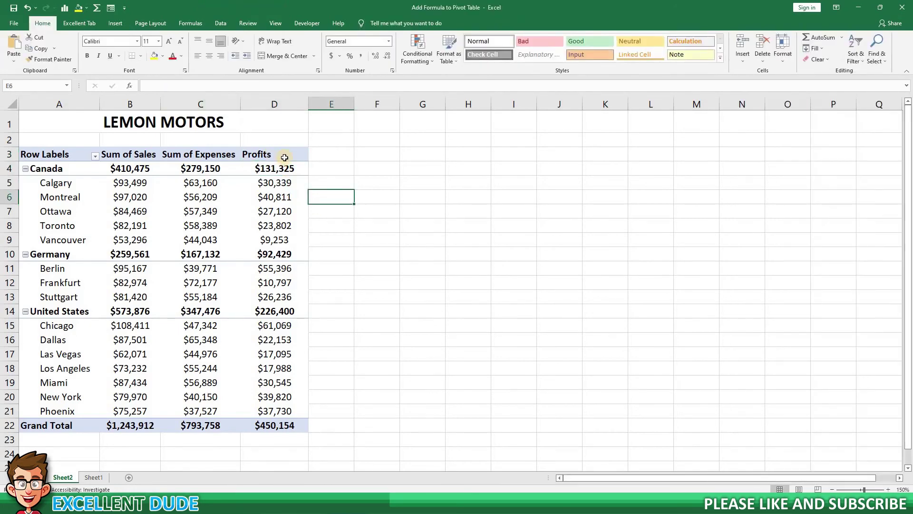
click(285, 157)
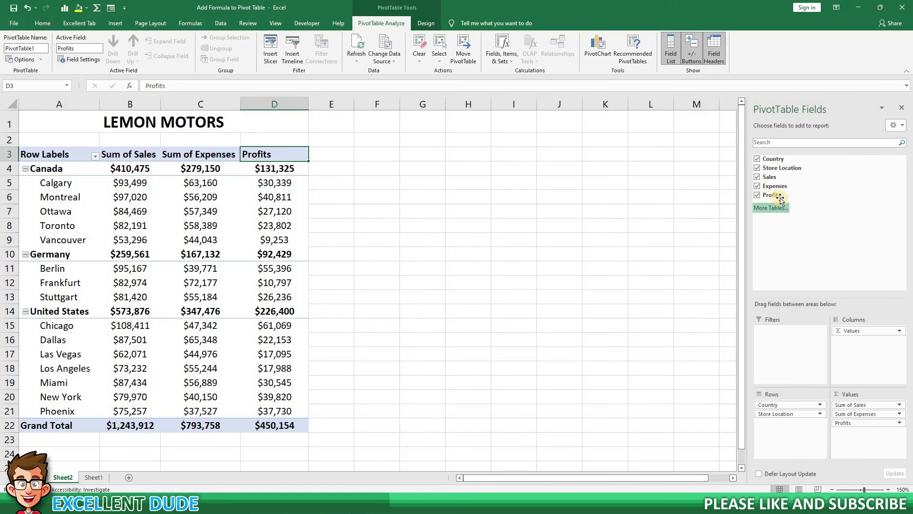
drag(780, 197, 504, 207)
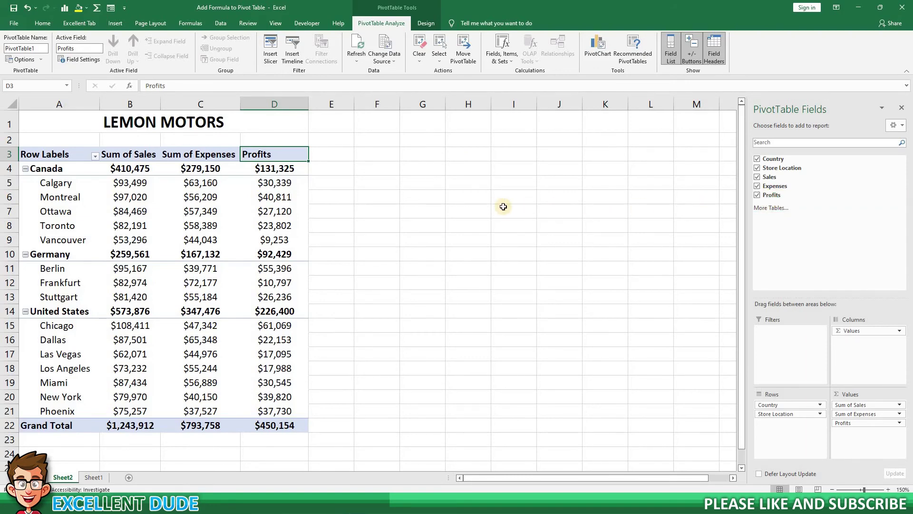